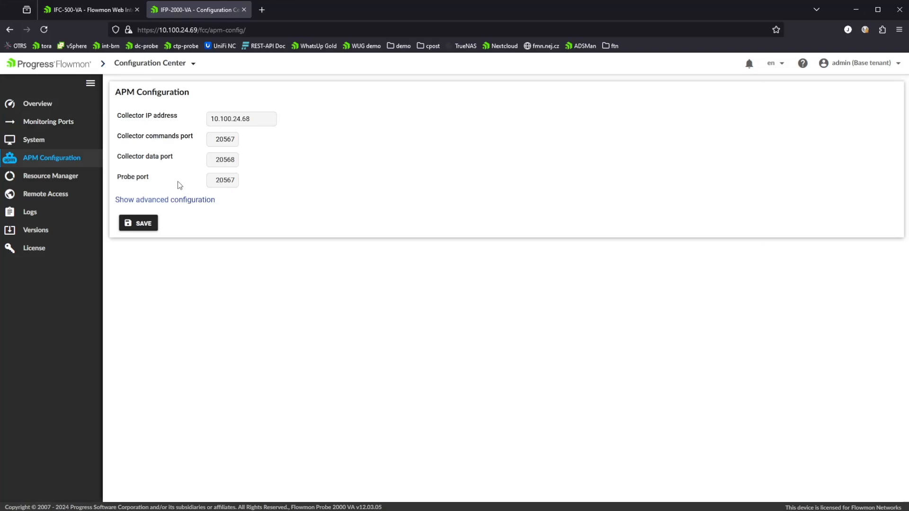
# - Show the probe's advanced APM configuration and review the Encrypted communication option
pyautogui.click(169, 201)
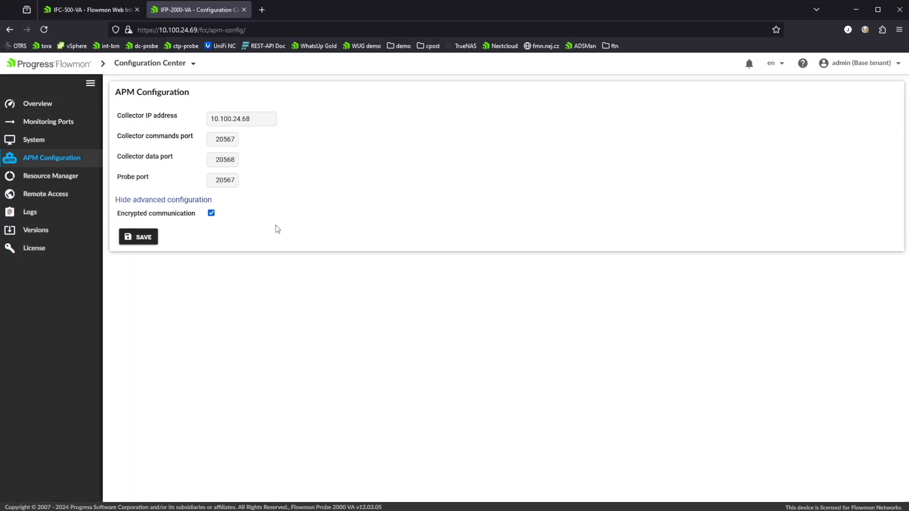
pyautogui.click(210, 213)
pyautogui.click(211, 212)
# - Switch to the collector tab and open the probe settings of Application Performance Monitoring
pyautogui.click(104, 10)
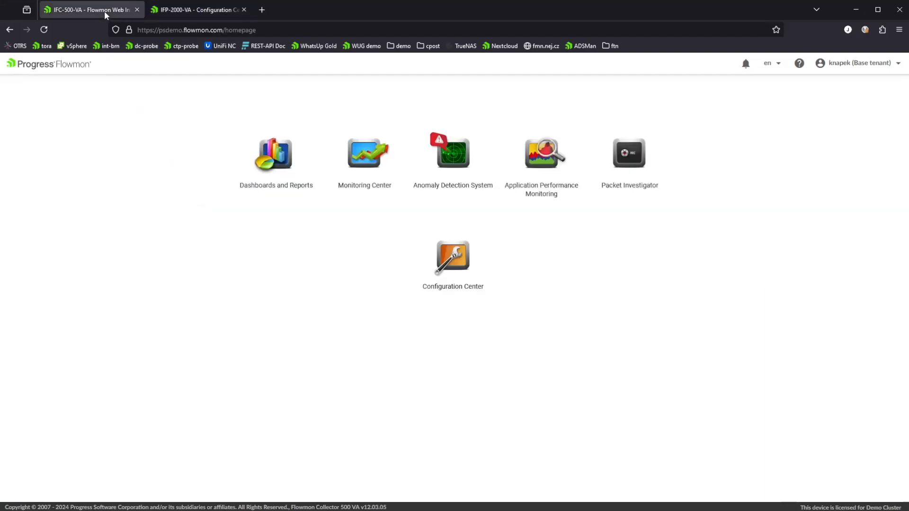
pyautogui.click(542, 155)
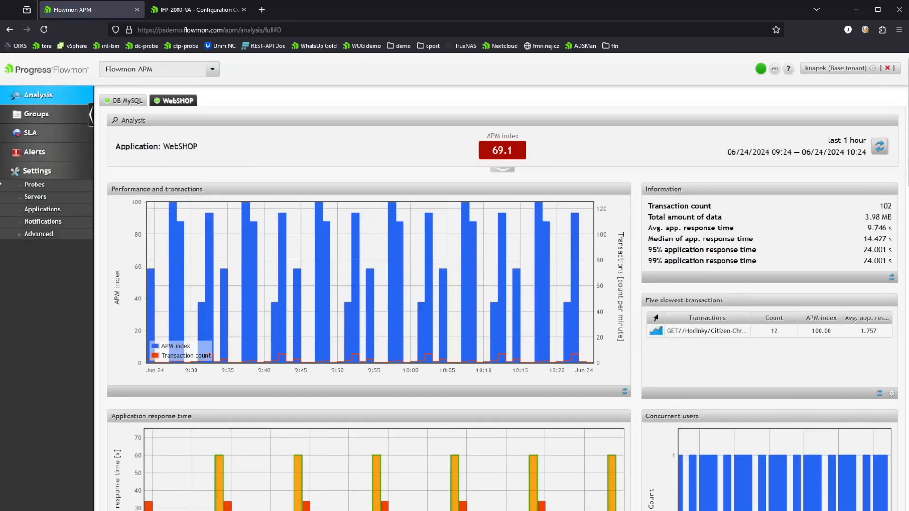
pyautogui.click(31, 186)
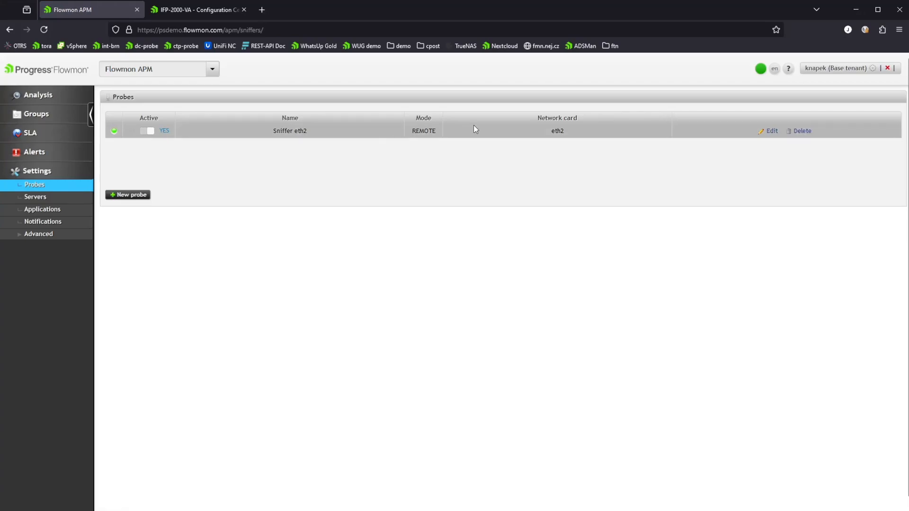
# - Open the Sniffer eth2 probe's edit dialog, review its IP address, port and advanced configuration, and close it
pyautogui.click(767, 131)
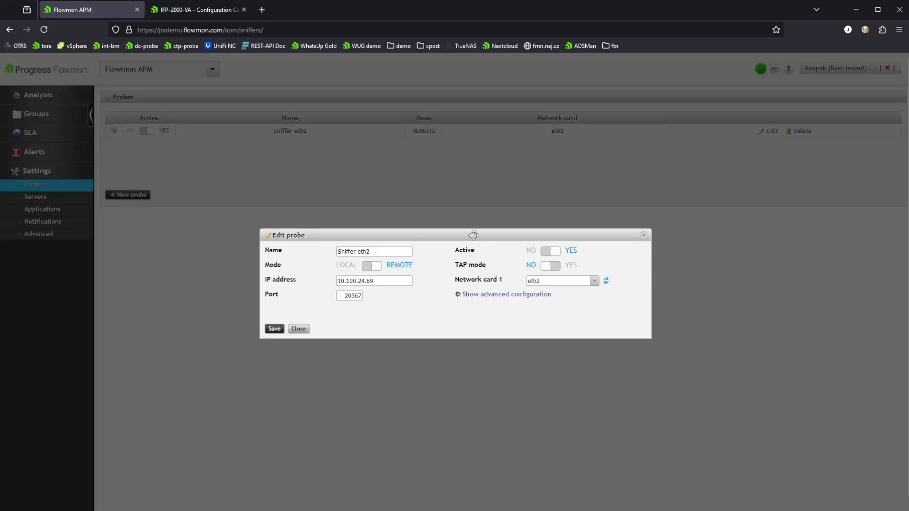
pyautogui.click(386, 282)
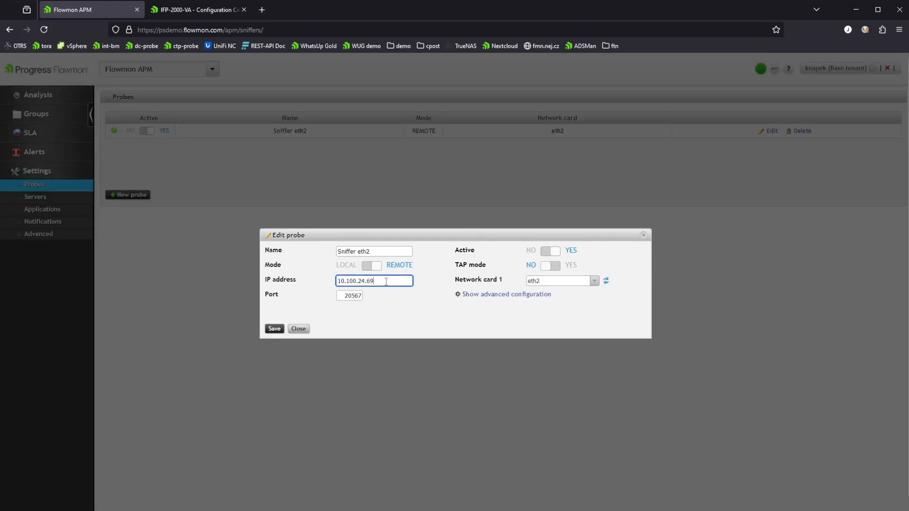
pyautogui.click(355, 296)
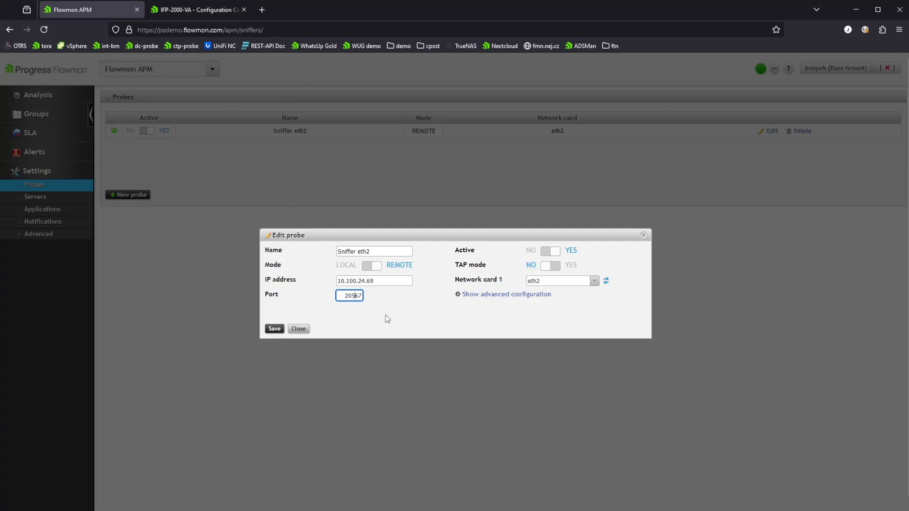
pyautogui.click(471, 294)
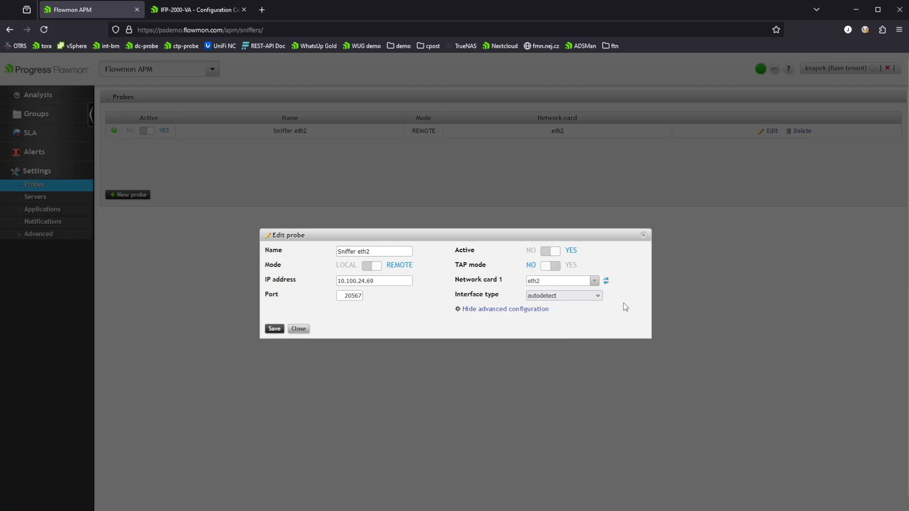
pyautogui.click(300, 330)
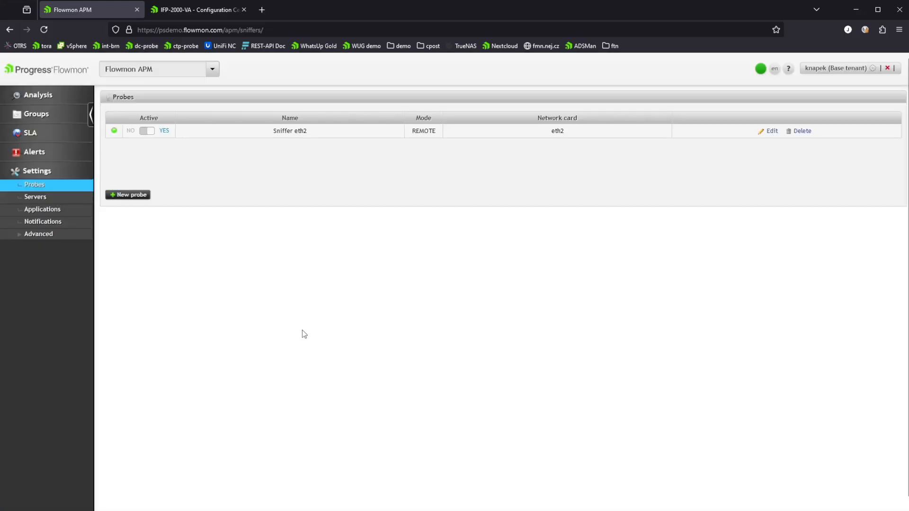
# - Review the HTTP_server and MySQL_server server configurations, including the advanced options
pyautogui.click(50, 200)
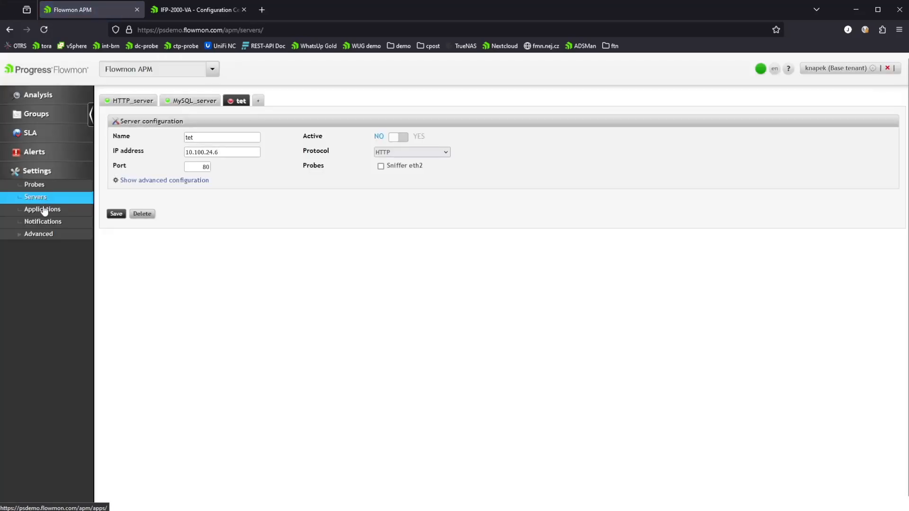
pyautogui.click(135, 103)
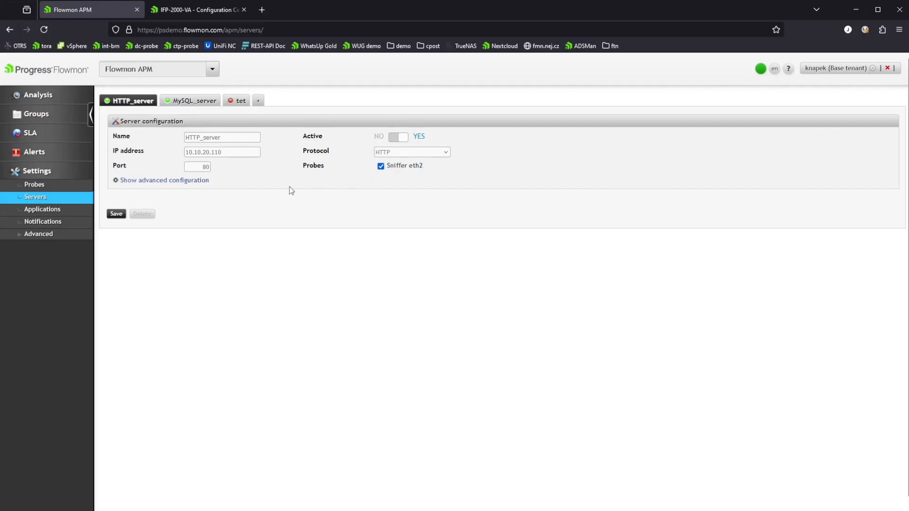
pyautogui.click(131, 181)
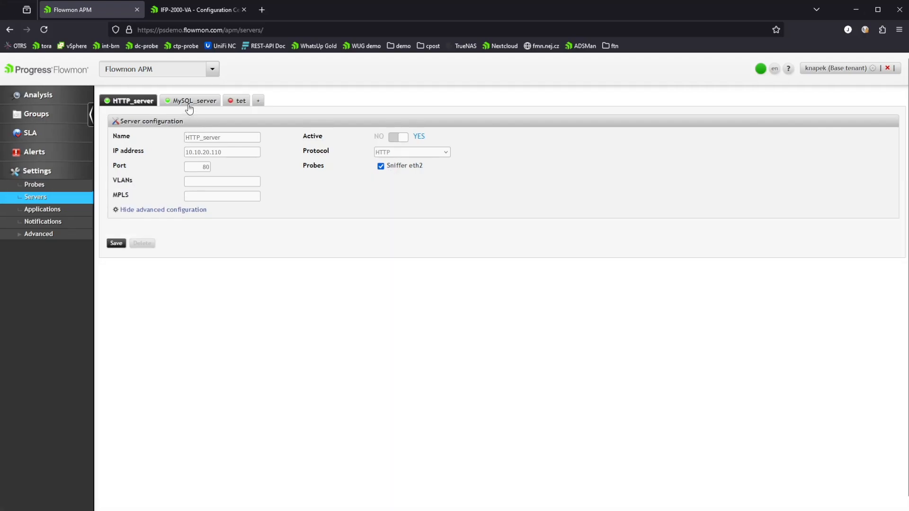
pyautogui.click(151, 210)
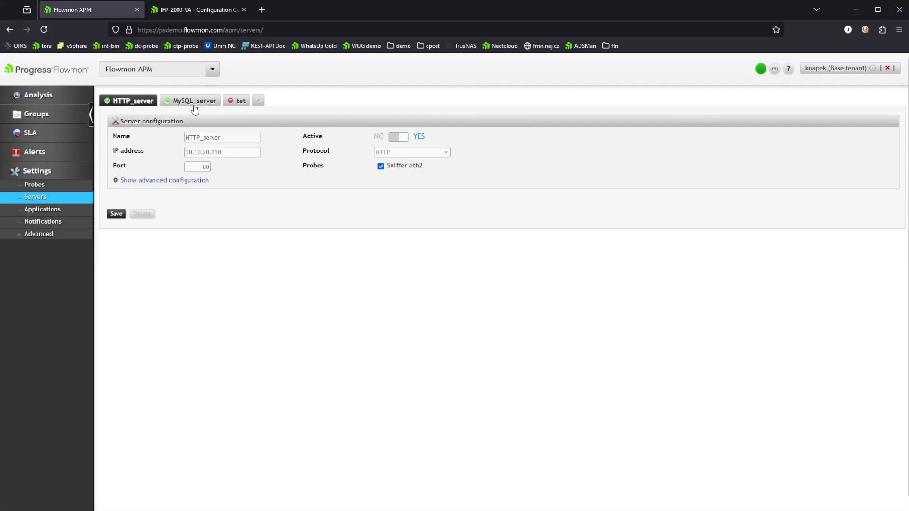
pyautogui.click(195, 105)
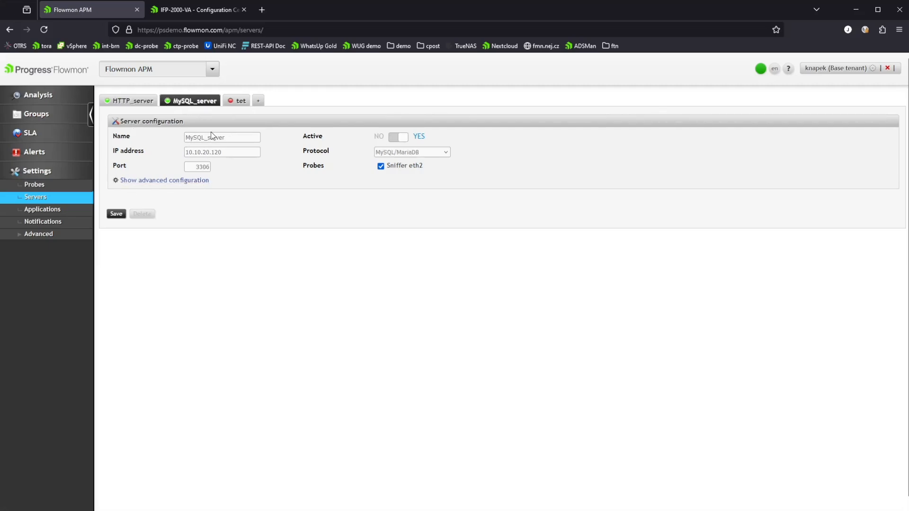
# - Open the DB MySQL application and try adding a Database identification filter, then cancel the edit
pyautogui.click(43, 215)
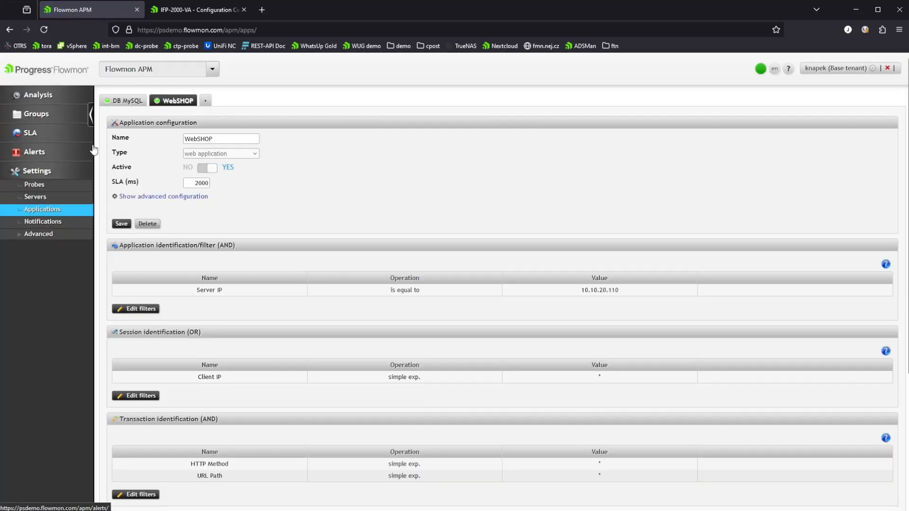
pyautogui.click(127, 104)
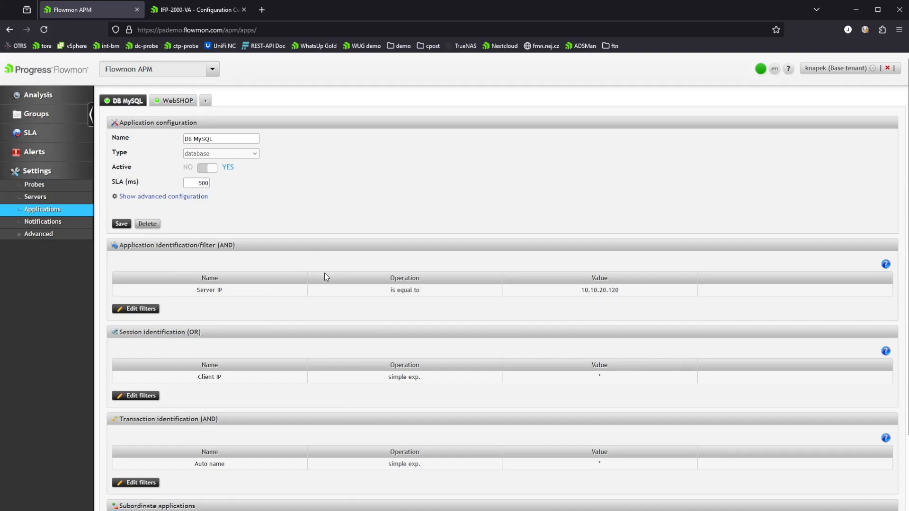
pyautogui.click(140, 309)
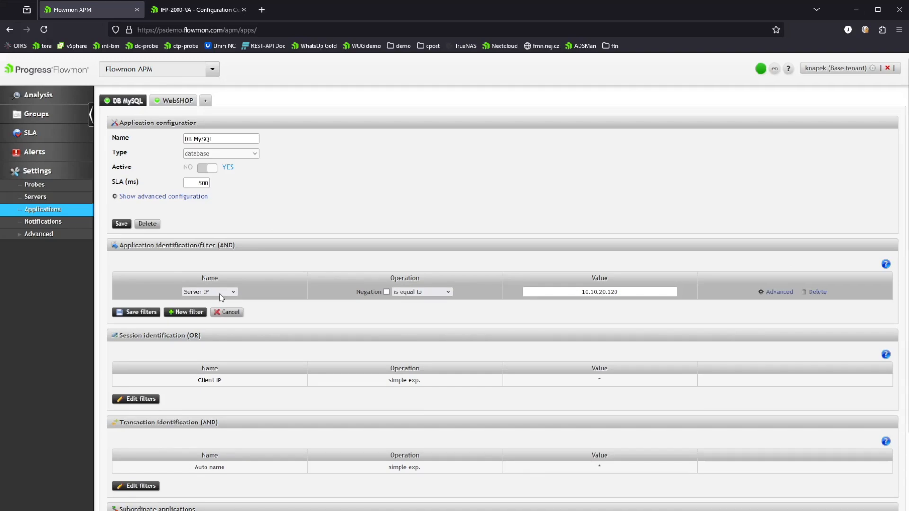
pyautogui.click(207, 381)
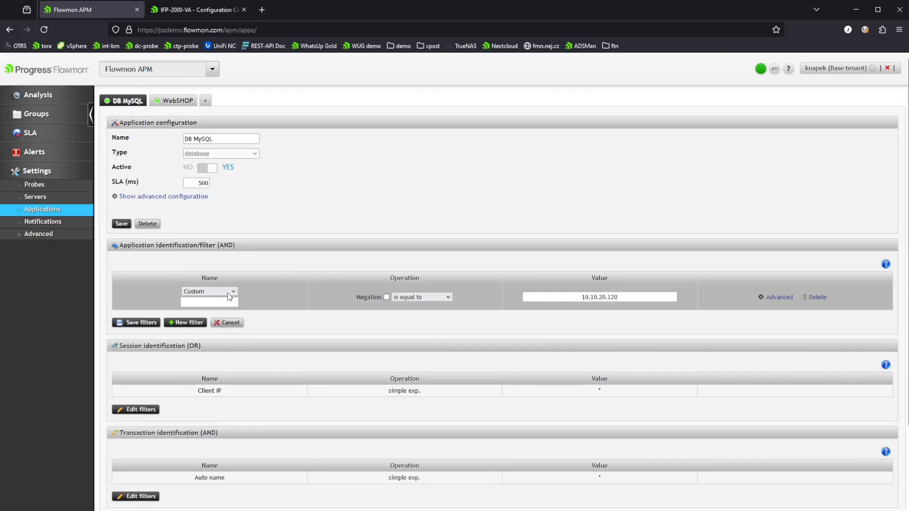
pyautogui.click(218, 340)
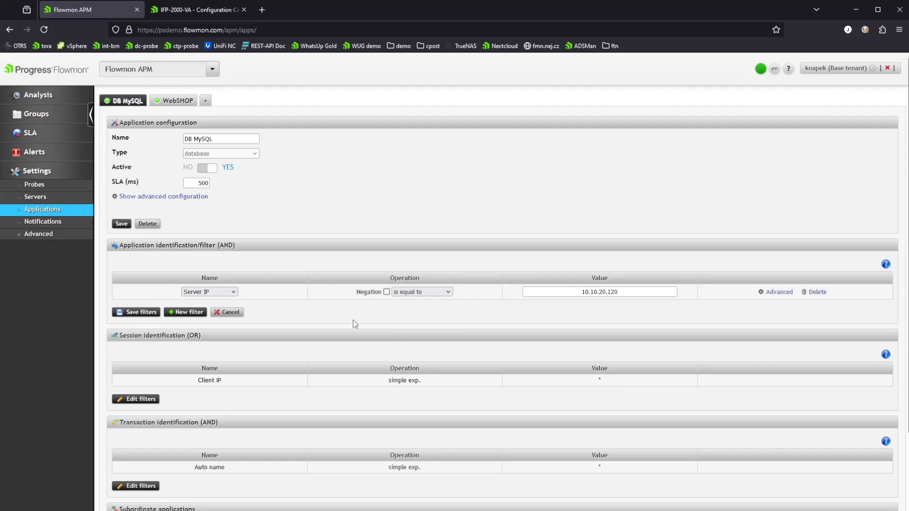
pyautogui.click(194, 313)
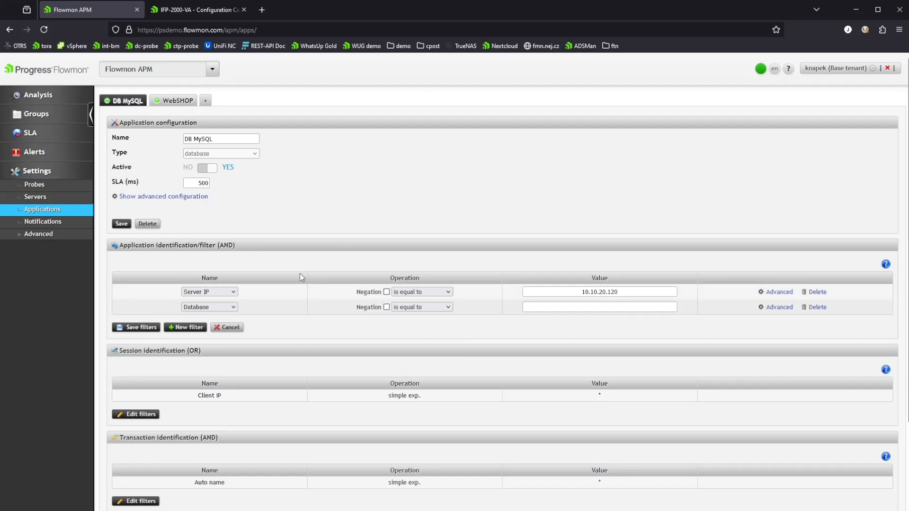
pyautogui.click(223, 328)
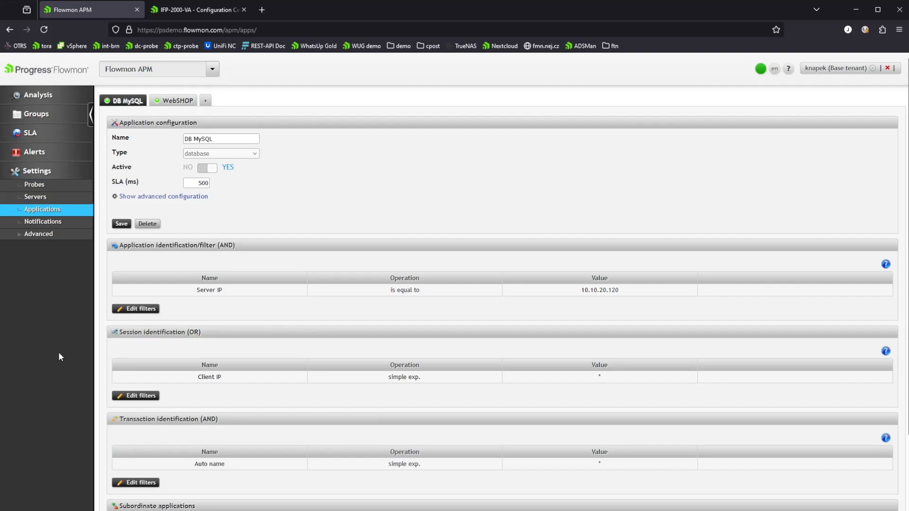
# - Review the session and transaction identification filters of the DB MySQL and WebSHOP applications
pyautogui.click(137, 397)
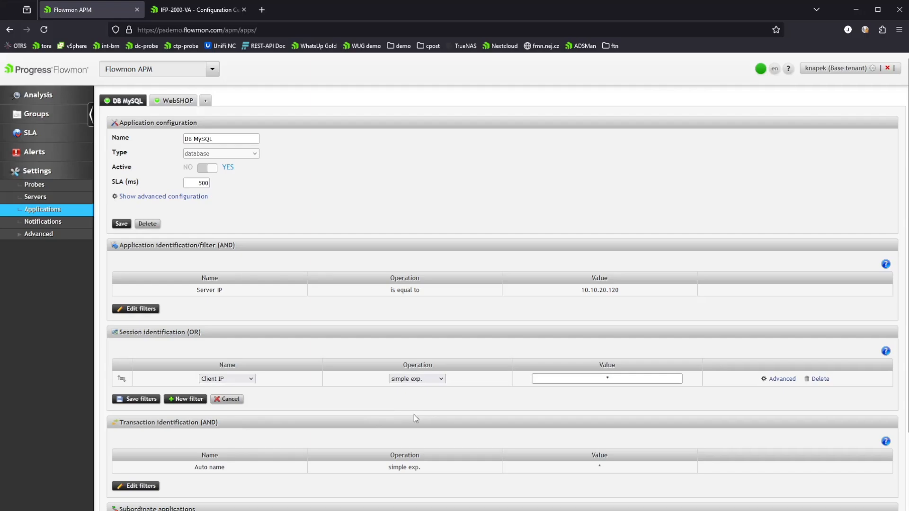
pyautogui.click(180, 400)
pyautogui.click(183, 414)
pyautogui.click(228, 429)
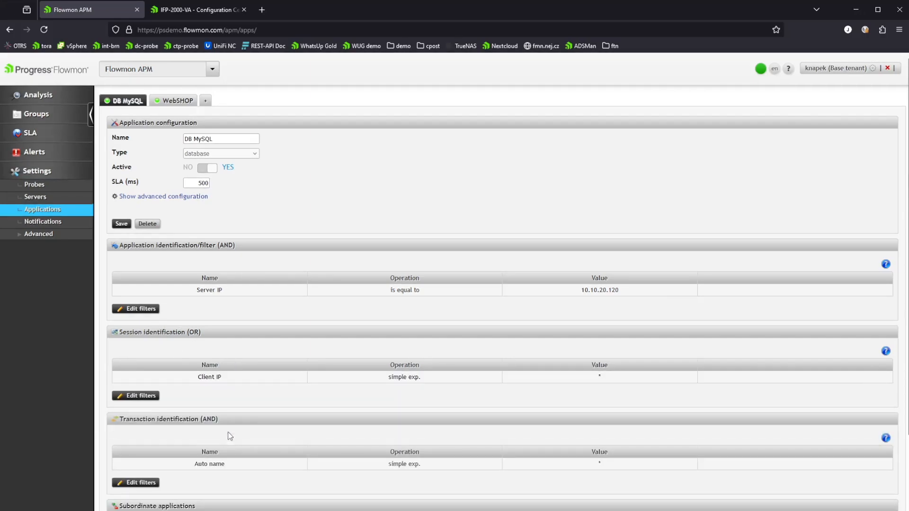
pyautogui.scroll(-3, 275, 387)
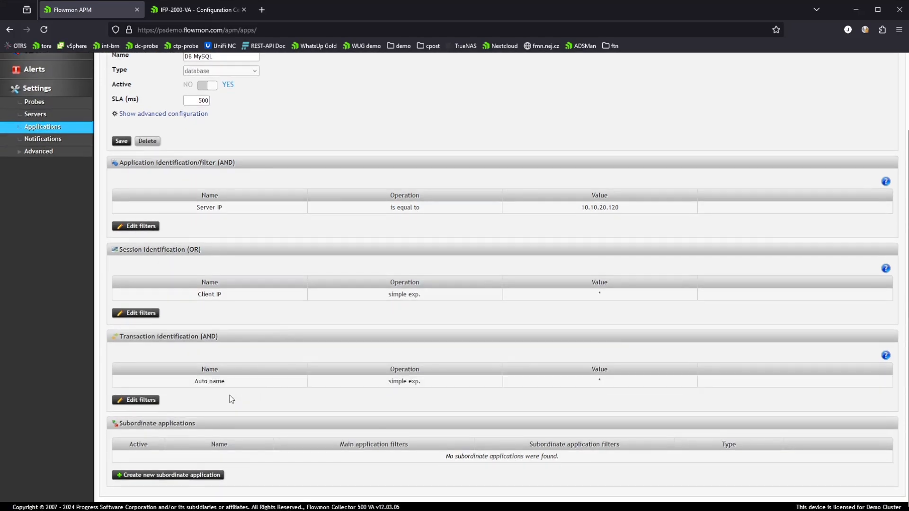
pyautogui.click(145, 403)
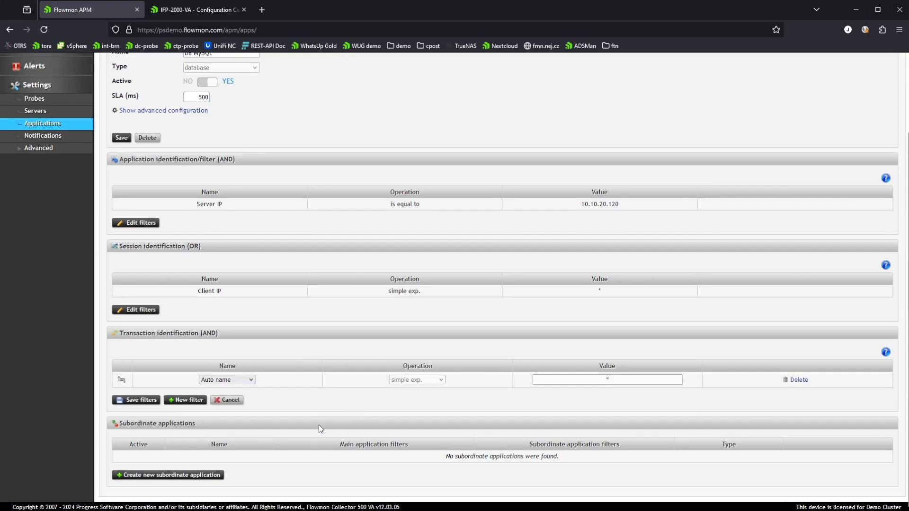
pyautogui.scroll(1, 273, 331)
pyautogui.scroll(3, 273, 332)
pyautogui.click(179, 100)
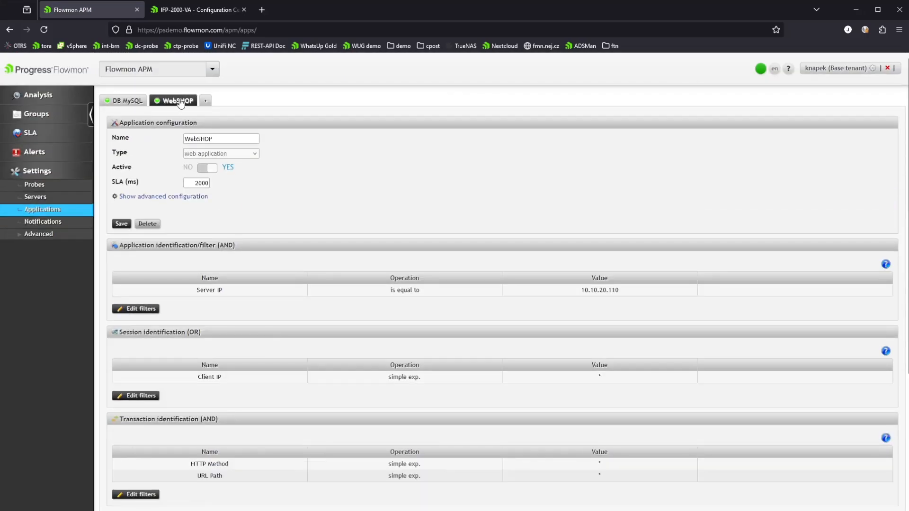
pyautogui.click(126, 103)
pyautogui.click(231, 487)
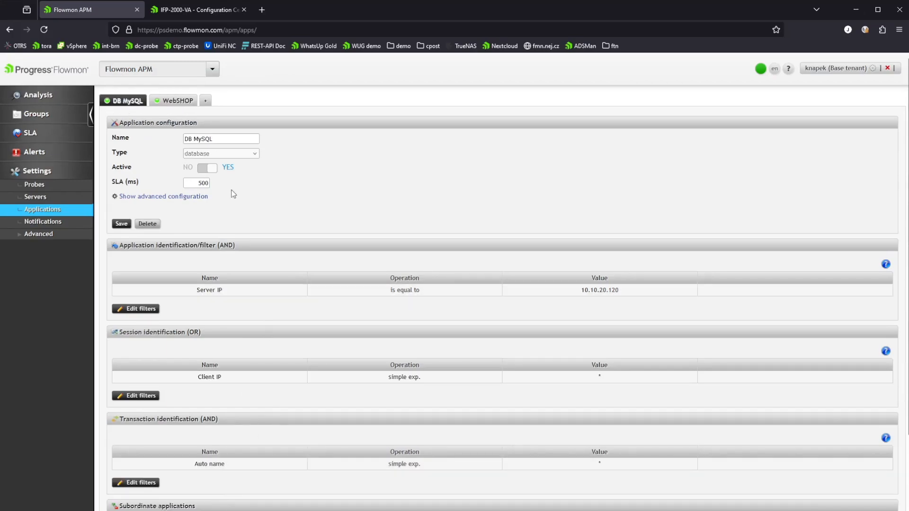
pyautogui.click(178, 107)
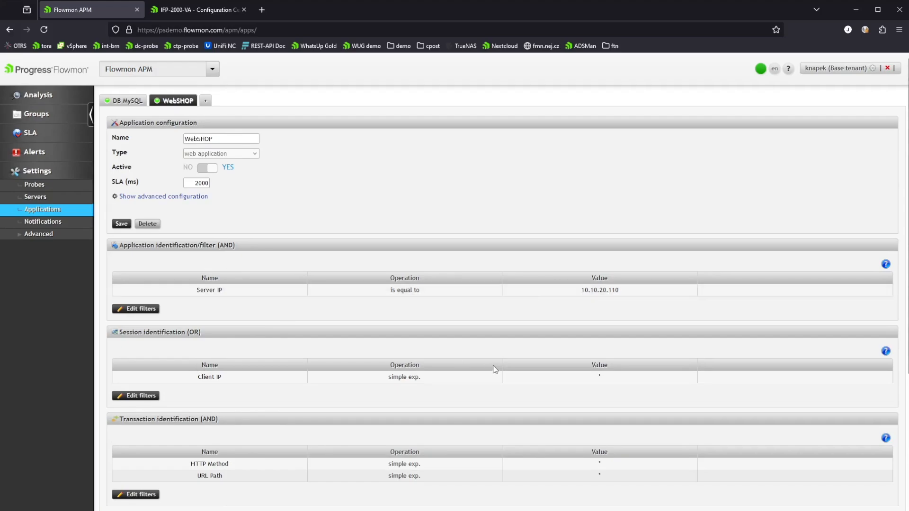
# - Review WebSHOP's transaction filters and the advanced configuration of its DB MySQL subordinate application
pyautogui.scroll(-2, 276, 408)
pyautogui.click(126, 400)
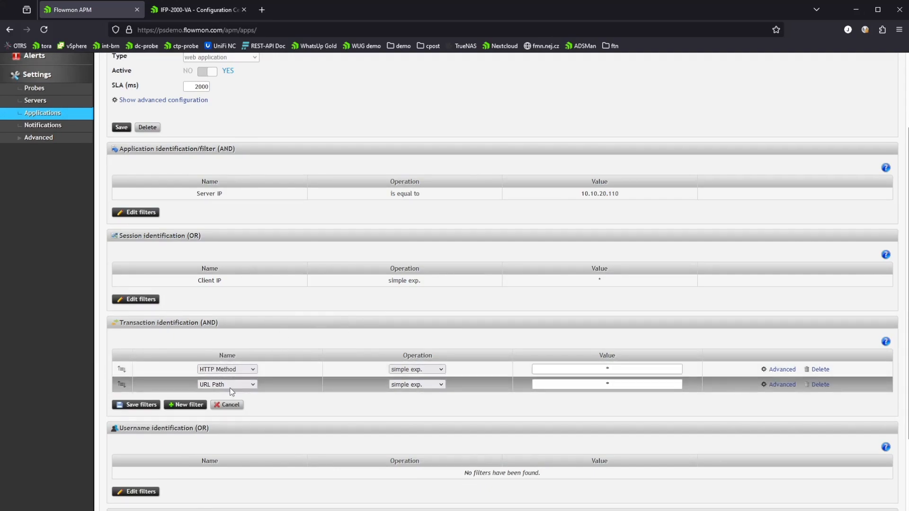
pyautogui.scroll(-2, 232, 391)
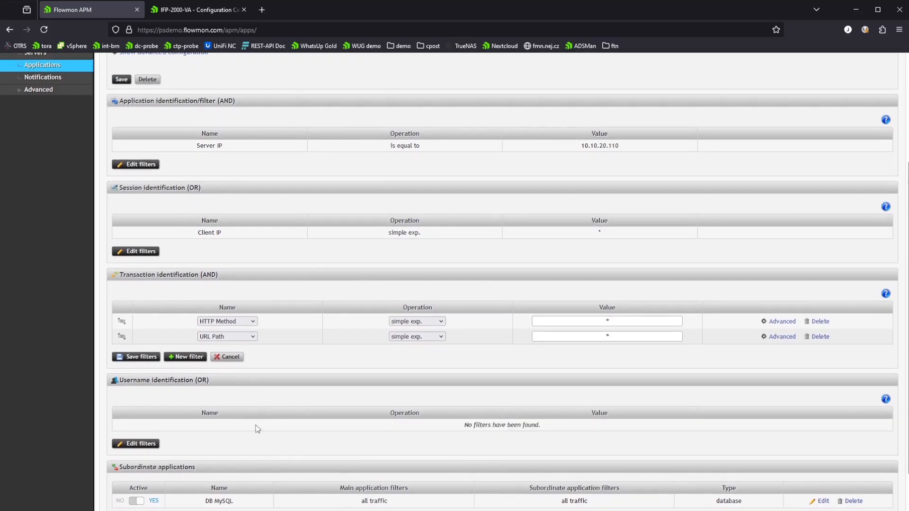
pyautogui.scroll(-2, 198, 451)
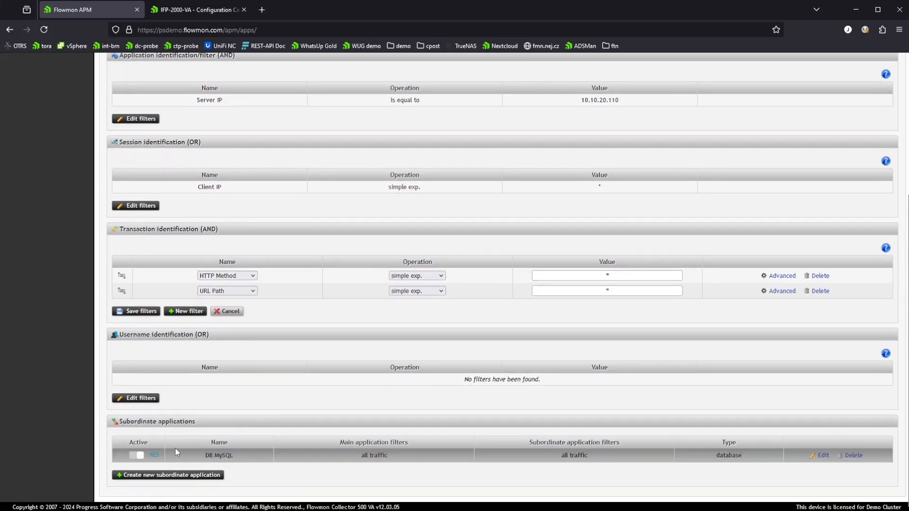
pyautogui.click(814, 456)
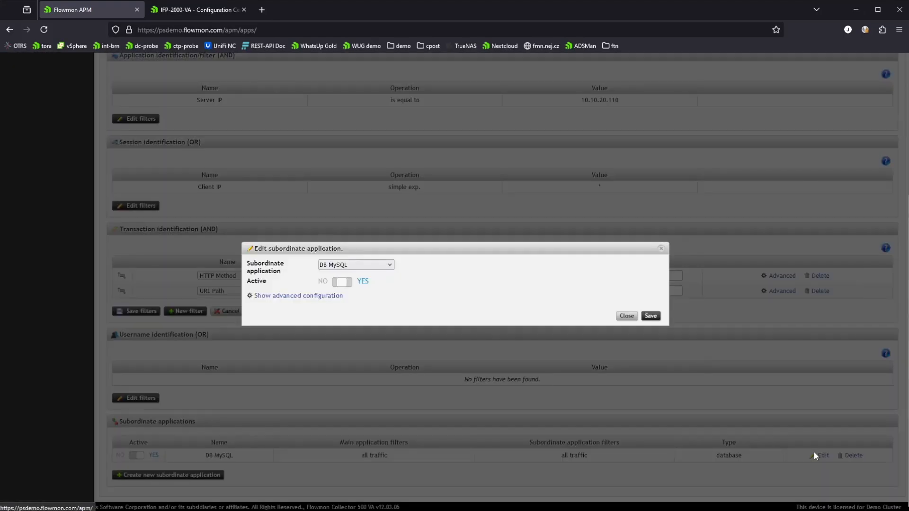
pyautogui.click(318, 295)
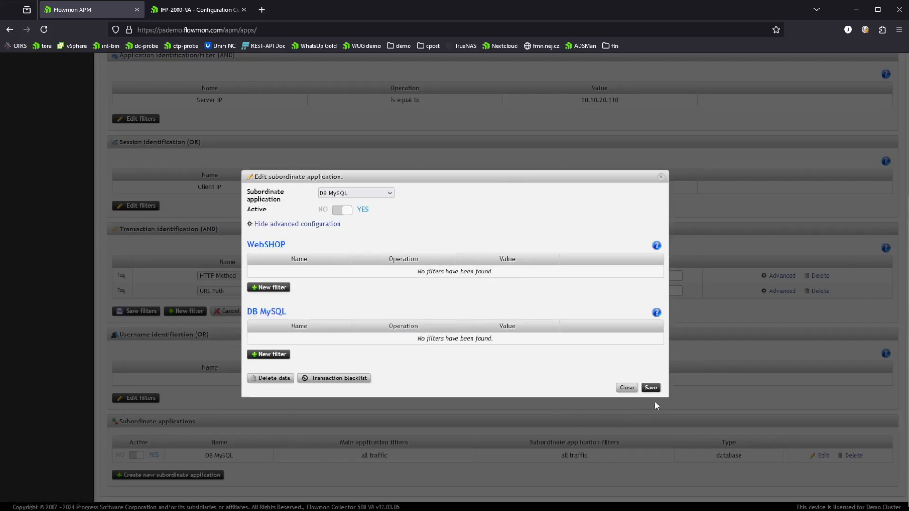
pyautogui.click(626, 388)
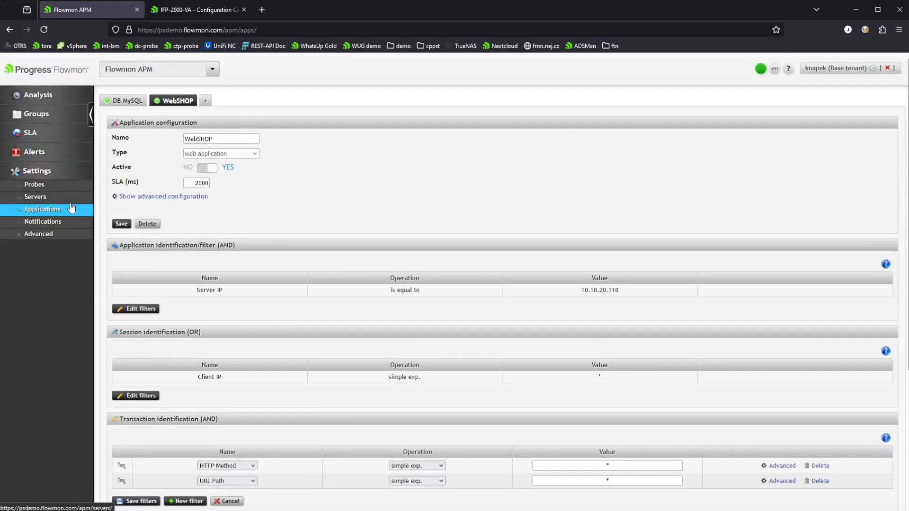
# - Open the APM notification settings
pyautogui.click(56, 222)
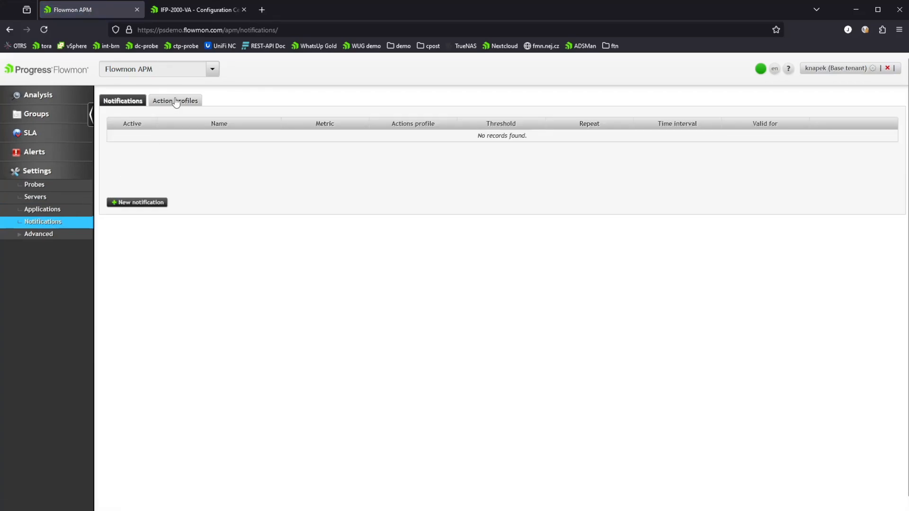
# - Open the Action profiles list and the new profile form, then close the form without saving
pyautogui.click(175, 102)
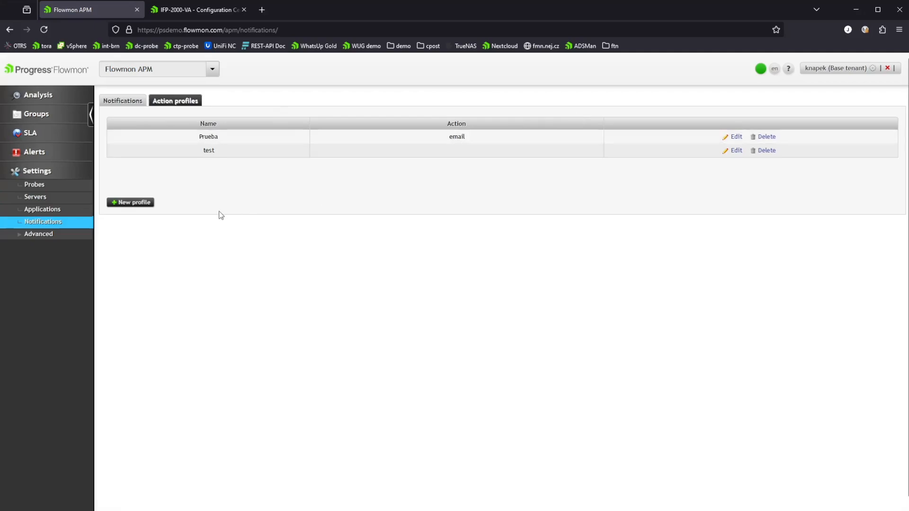
pyautogui.click(137, 202)
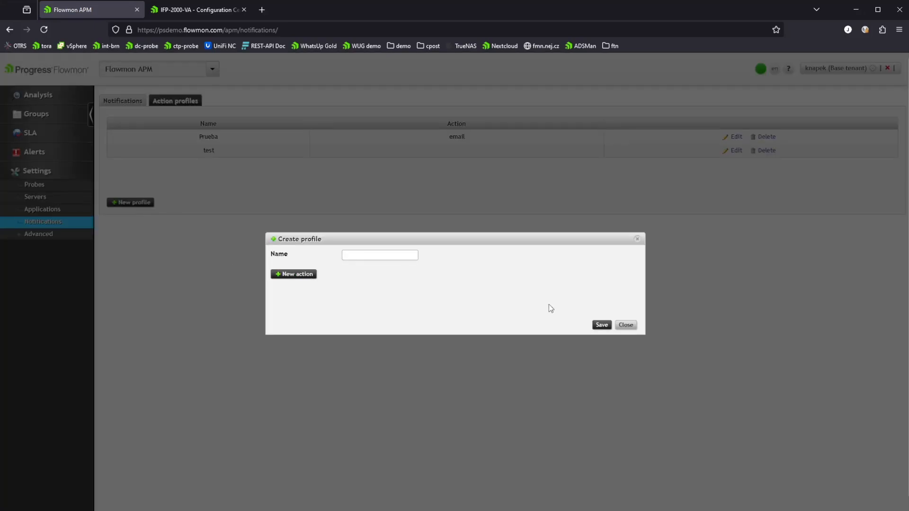
pyautogui.click(625, 325)
# - Open the Prueba action profile and review the email, script and HTTP request action types, closing without saving
pyautogui.click(734, 136)
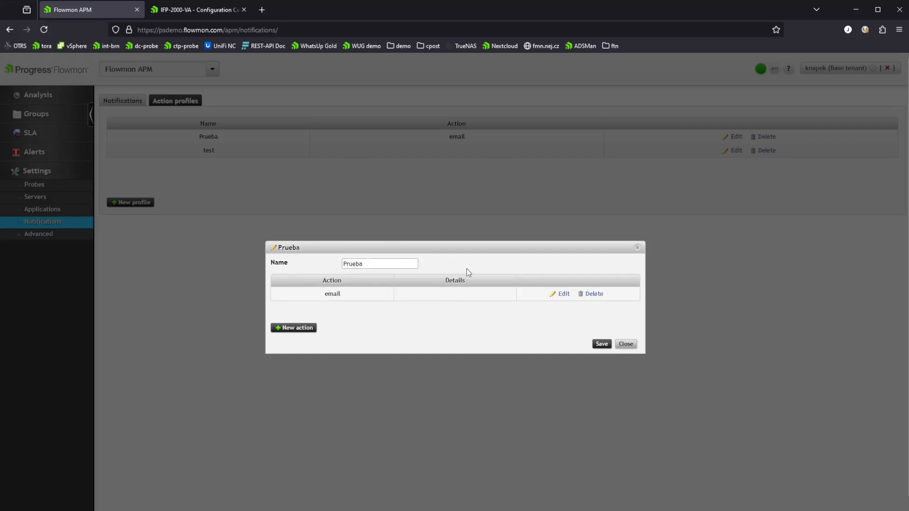
pyautogui.click(302, 328)
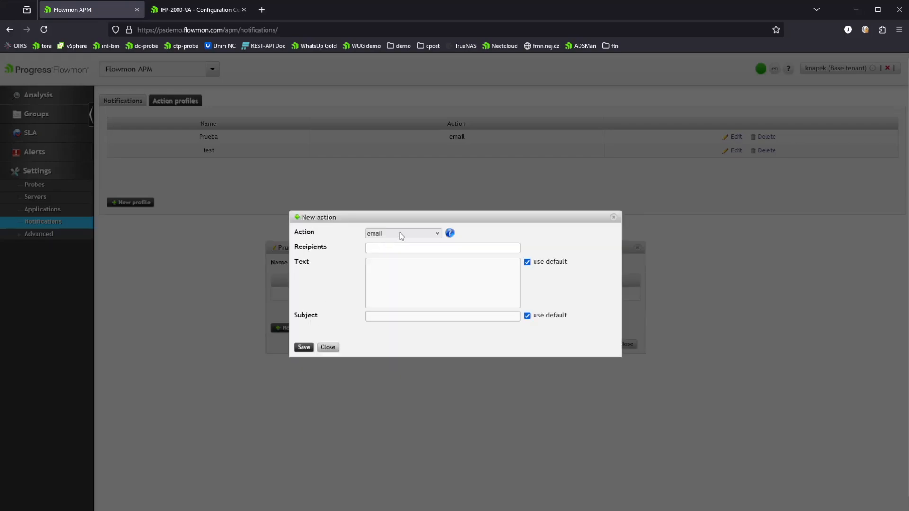
pyautogui.click(389, 274)
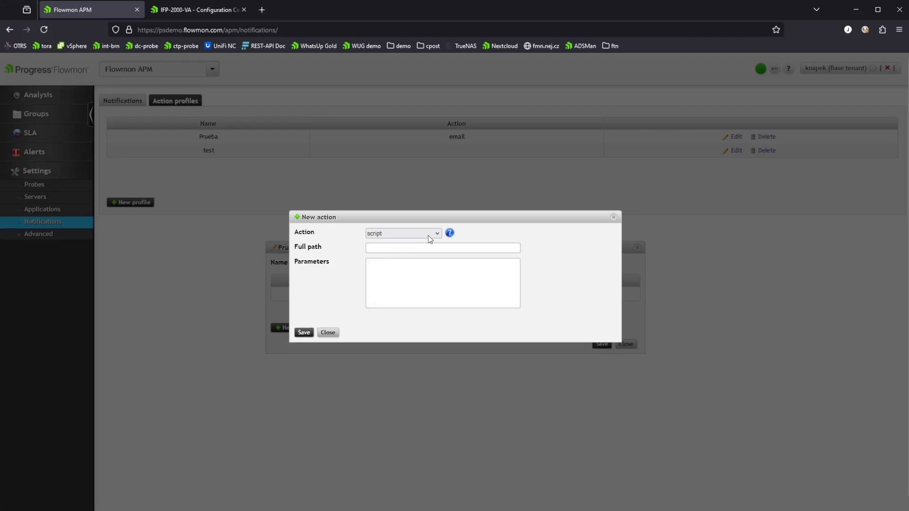
pyautogui.click(389, 297)
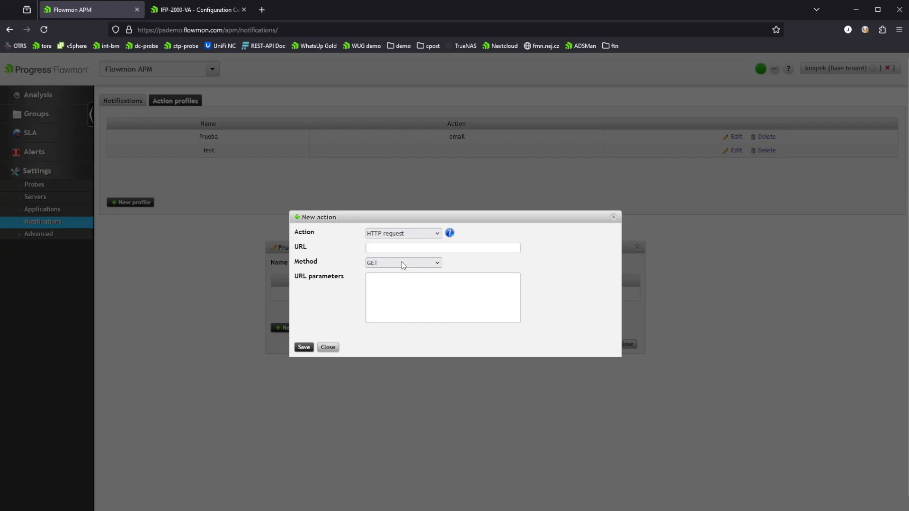
pyautogui.click(439, 295)
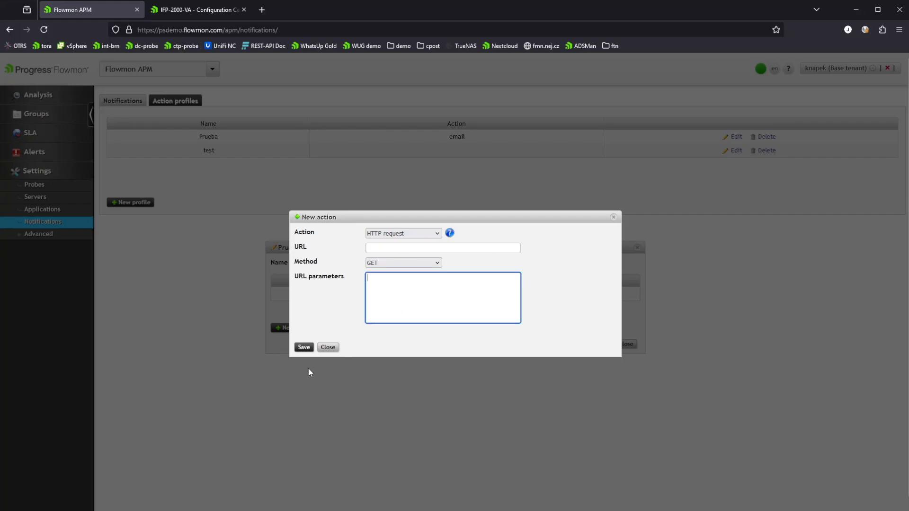
pyautogui.click(324, 350)
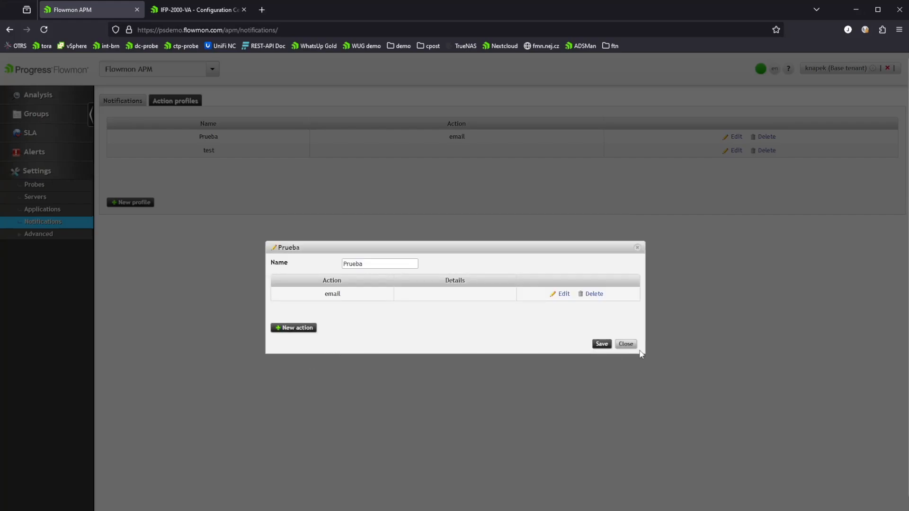
pyautogui.click(626, 344)
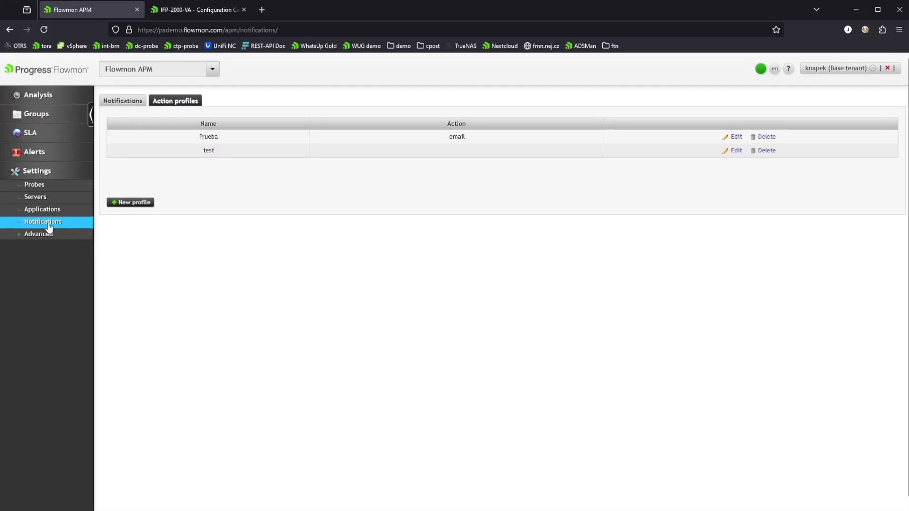
# - Open the new notification form on the Notifications tab to review its options, then close it
pyautogui.click(123, 101)
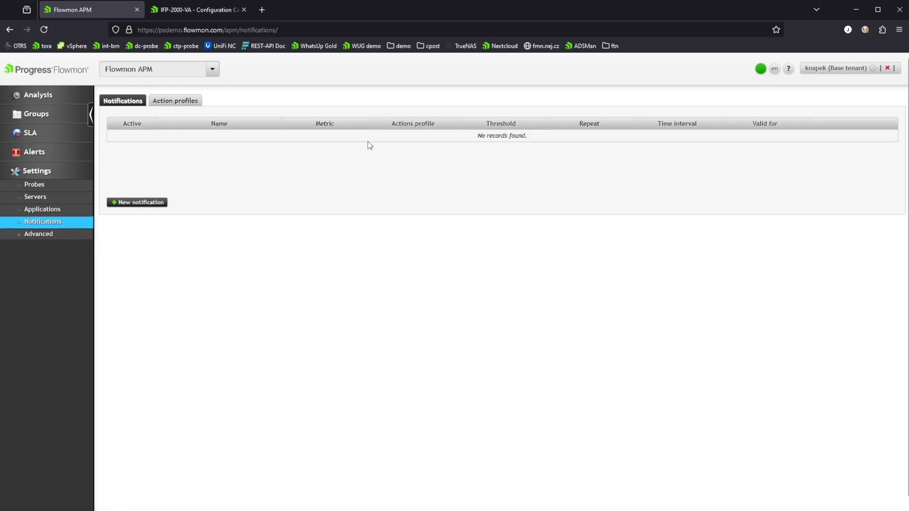
pyautogui.click(127, 202)
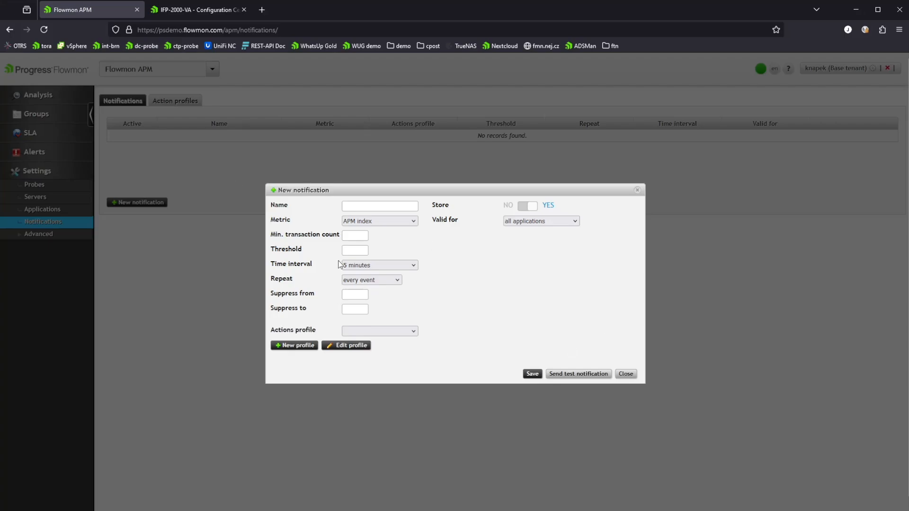
pyautogui.click(622, 375)
# - Check the Alerts page, then open Advanced Diagnostics and display the BlueFerret and BlueFerretDebug logs
pyautogui.click(41, 153)
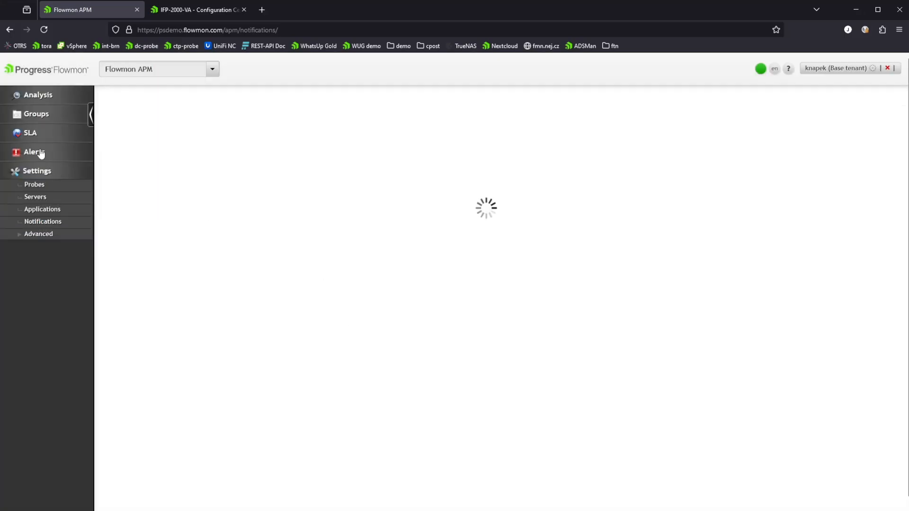
pyautogui.click(20, 234)
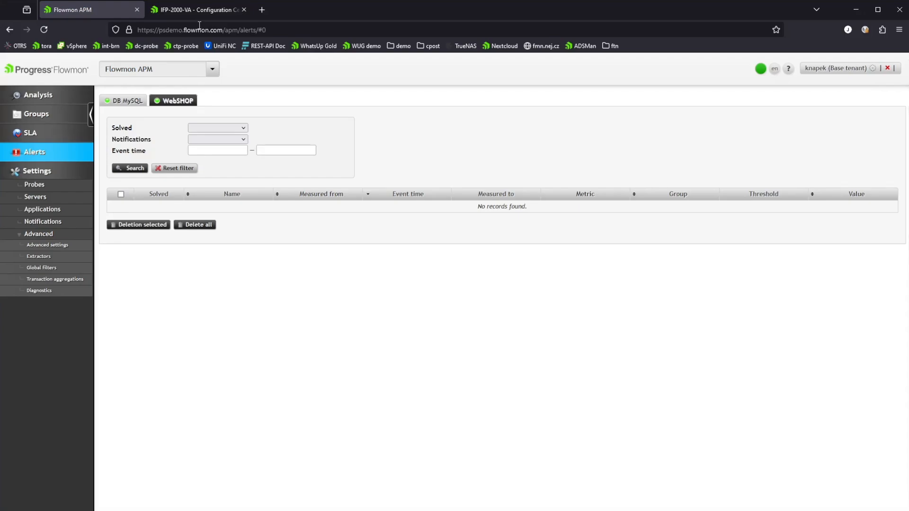
pyautogui.click(54, 292)
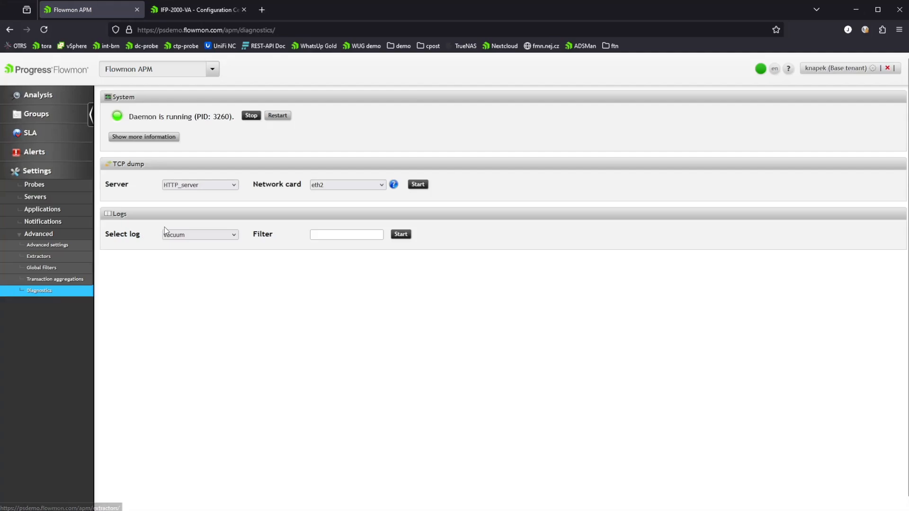
pyautogui.click(205, 239)
pyautogui.click(191, 262)
pyautogui.click(400, 233)
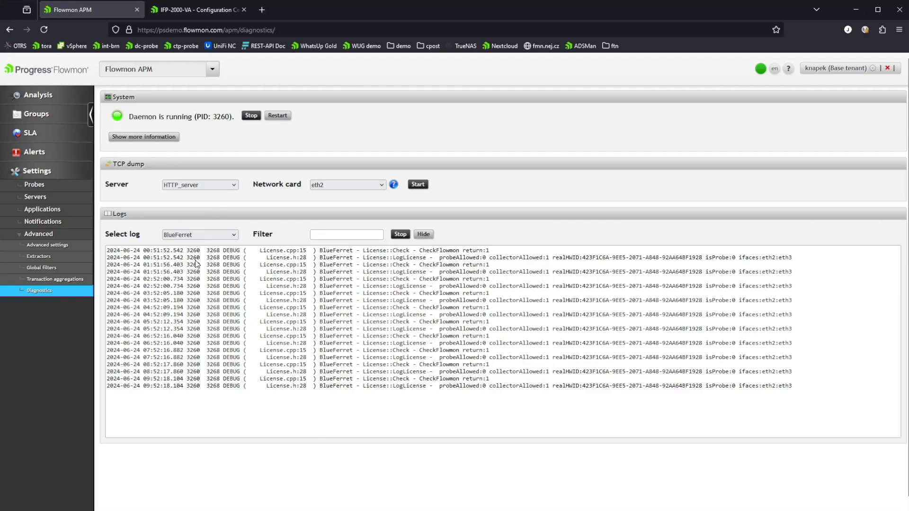
pyautogui.press('Down')
pyautogui.click(402, 234)
pyautogui.click(401, 235)
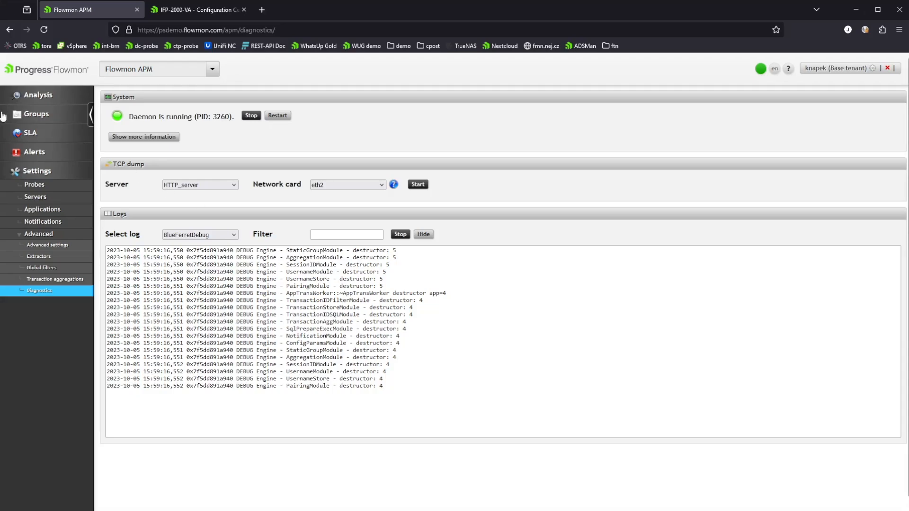
# - Open the Extractors page under Advanced settings
pyautogui.click(34, 256)
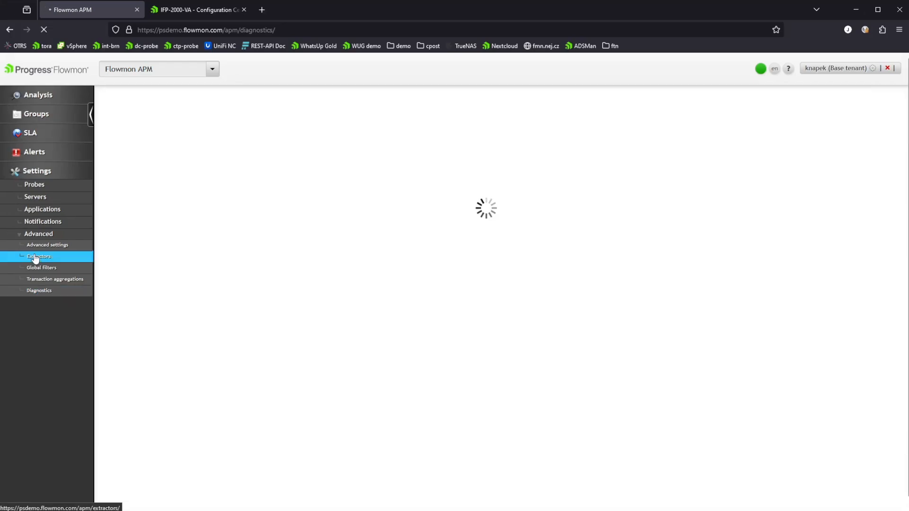